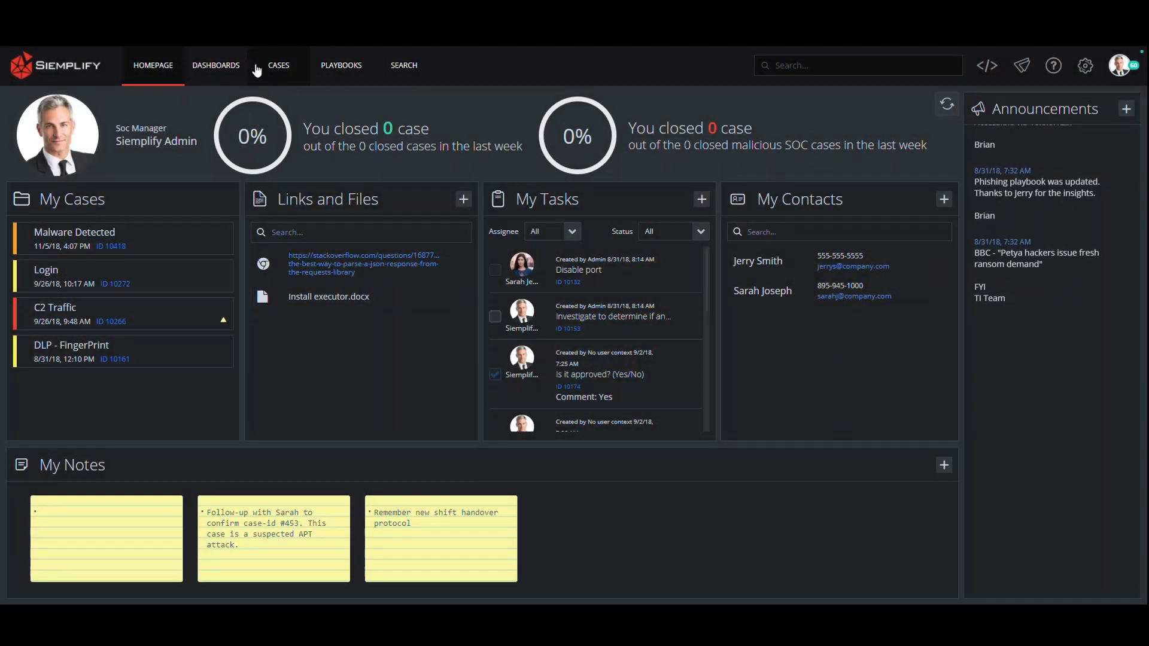
# - Open the Application Framework case from the queue and view its first alert's entities and playbook
pyautogui.click(271, 69)
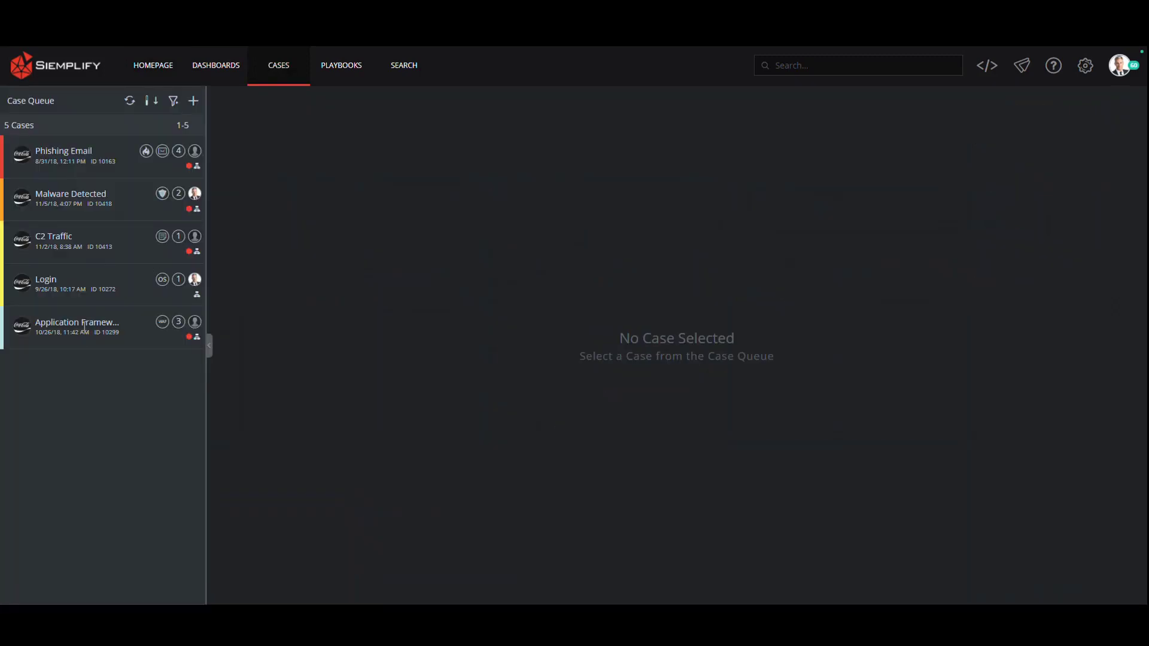
pyautogui.click(83, 333)
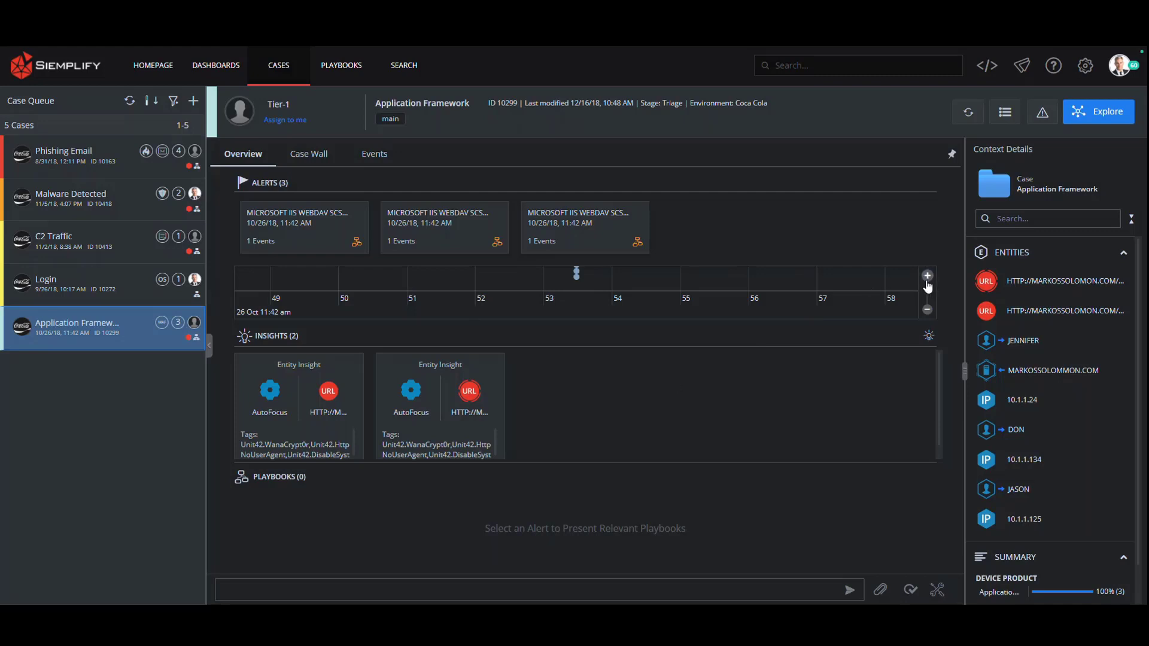
pyautogui.click(314, 210)
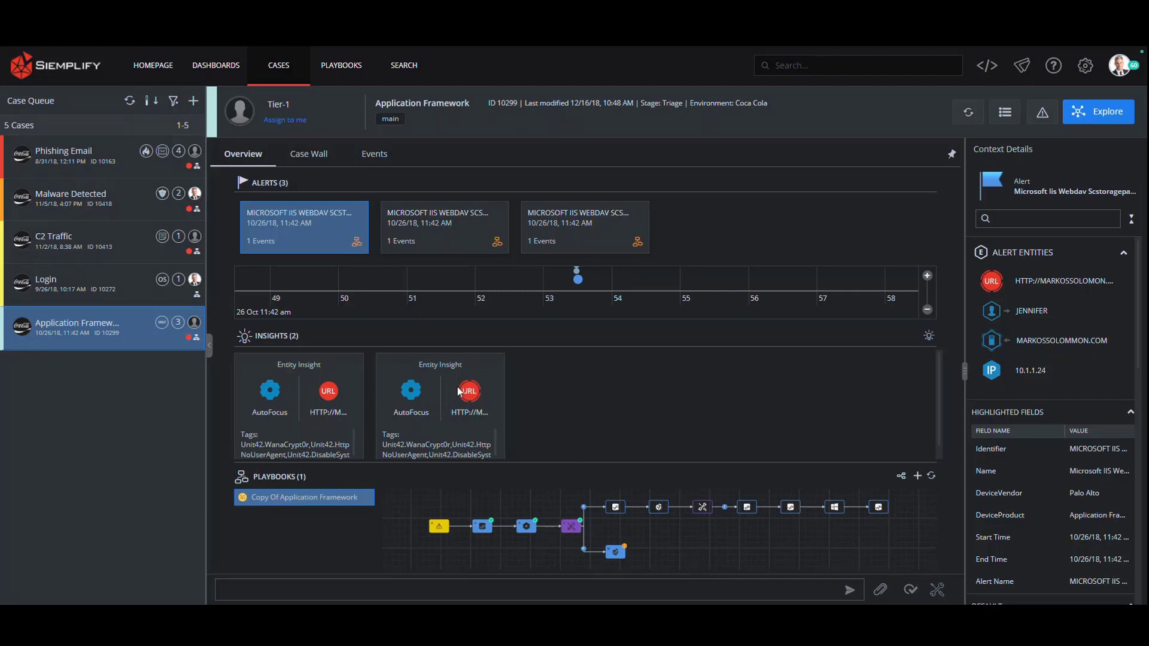
# - Filter the playbook list by 'app' and open Copy of Application Framework
pyautogui.click(336, 71)
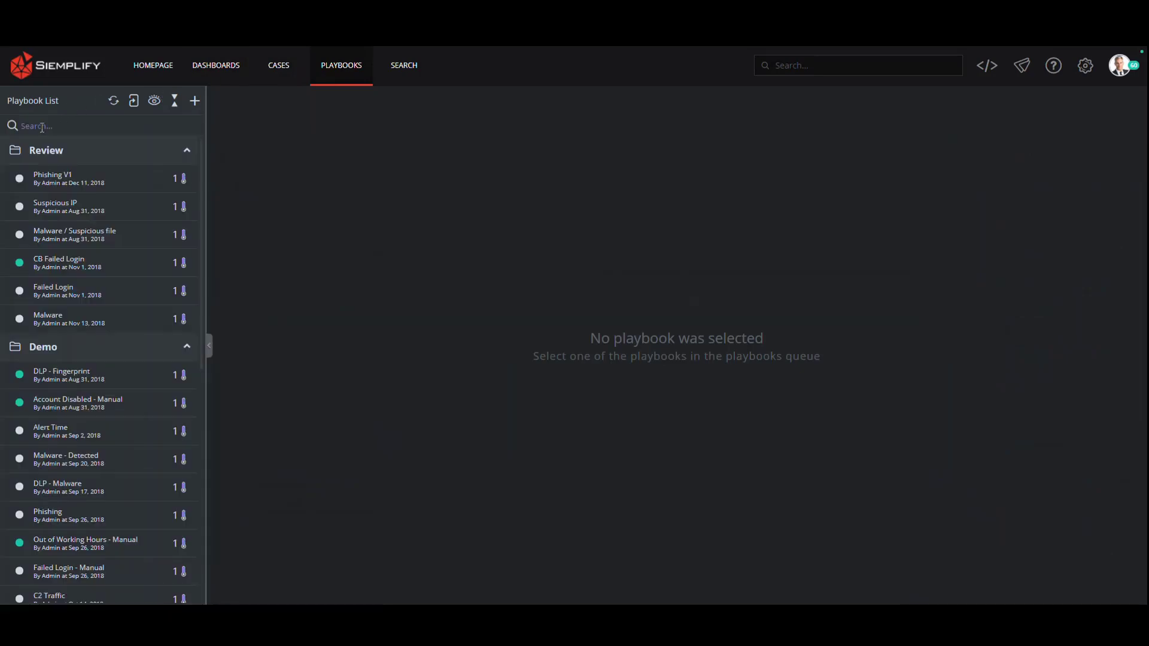
pyautogui.click(42, 128)
pyautogui.write('app')
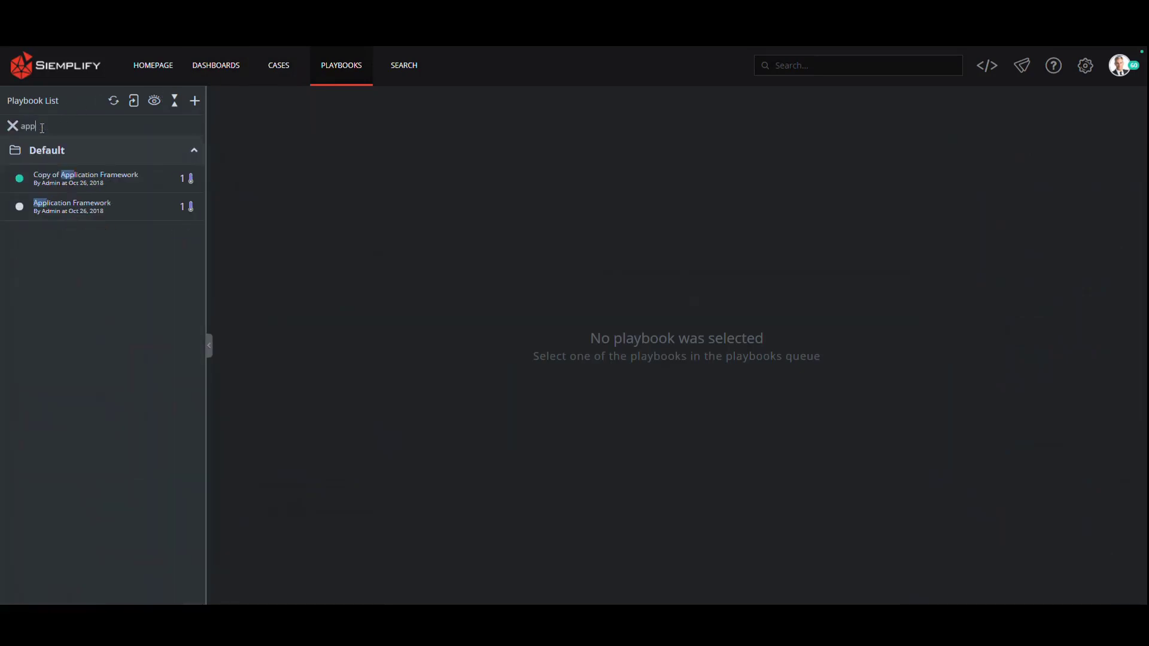
pyautogui.click(103, 180)
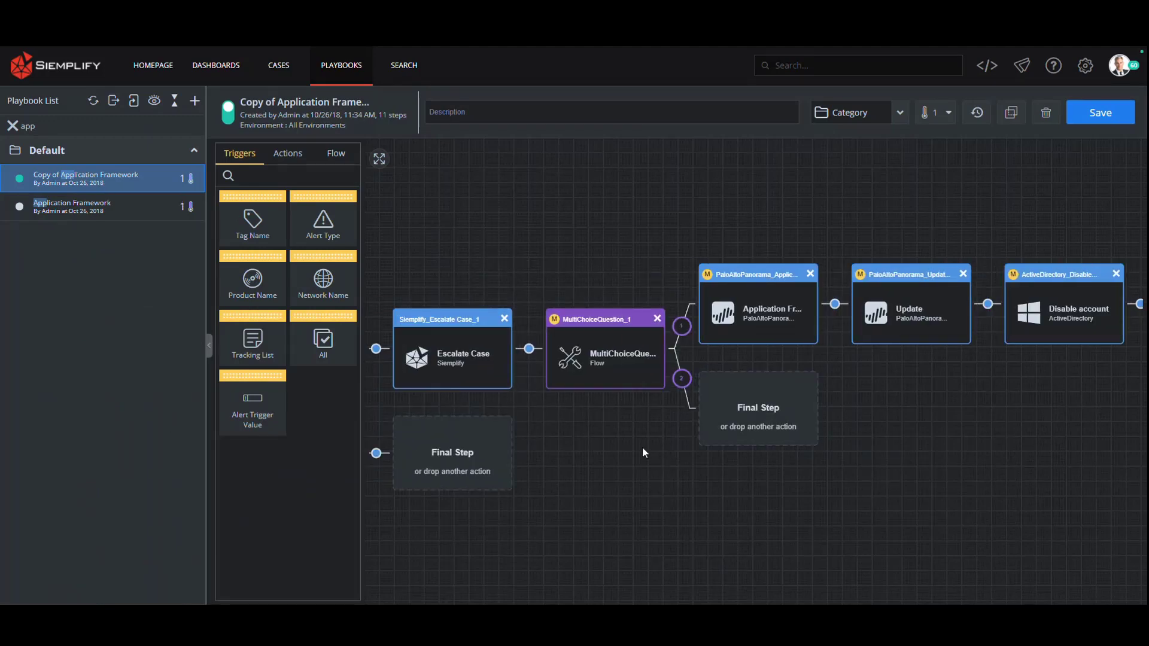
# - Pan across the canvas to review Block Urls, Final Step, Escalate Case, MultiChoiceQuestion and Close Case
pyautogui.moveTo(643, 448); pyautogui.dragTo(471, 498)
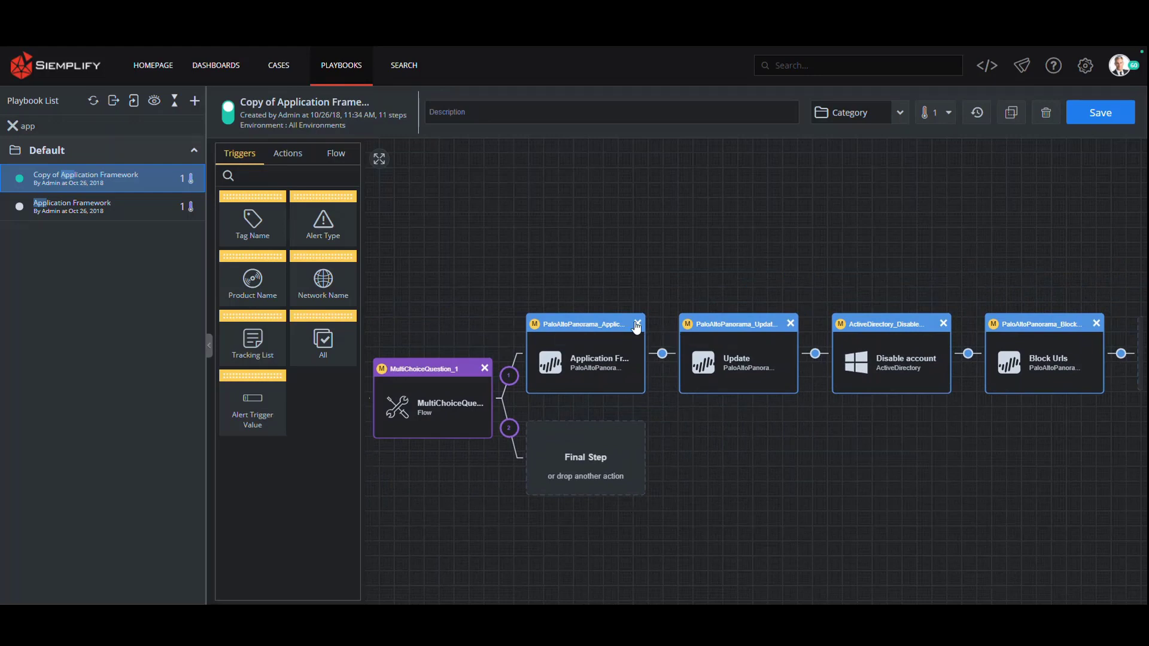
pyautogui.moveTo(440, 331); pyautogui.dragTo(461, 316)
pyautogui.moveTo(680, 282); pyautogui.dragTo(576, 282)
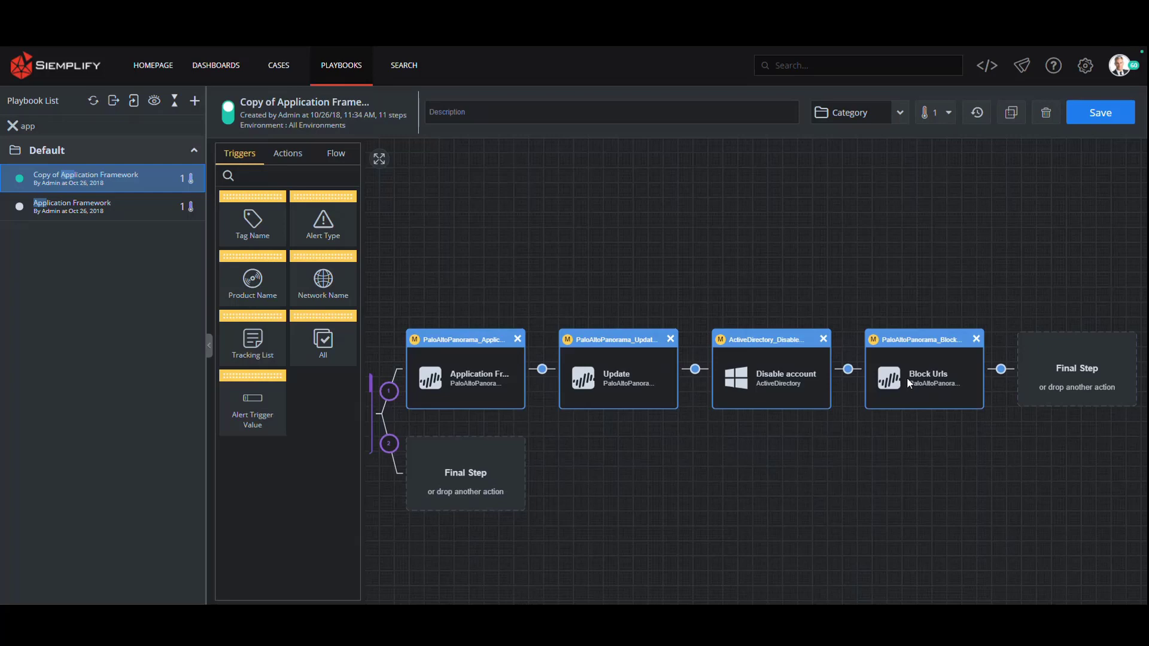
pyautogui.moveTo(621, 448); pyautogui.dragTo(901, 450)
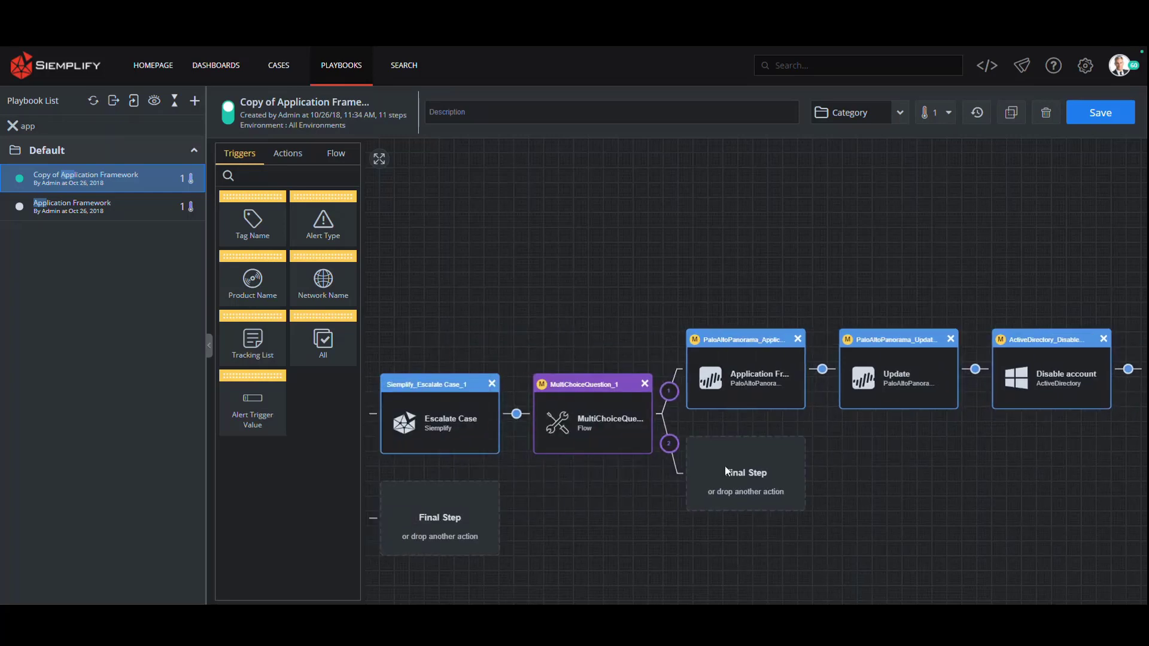
pyautogui.moveTo(591, 505); pyautogui.dragTo(808, 477)
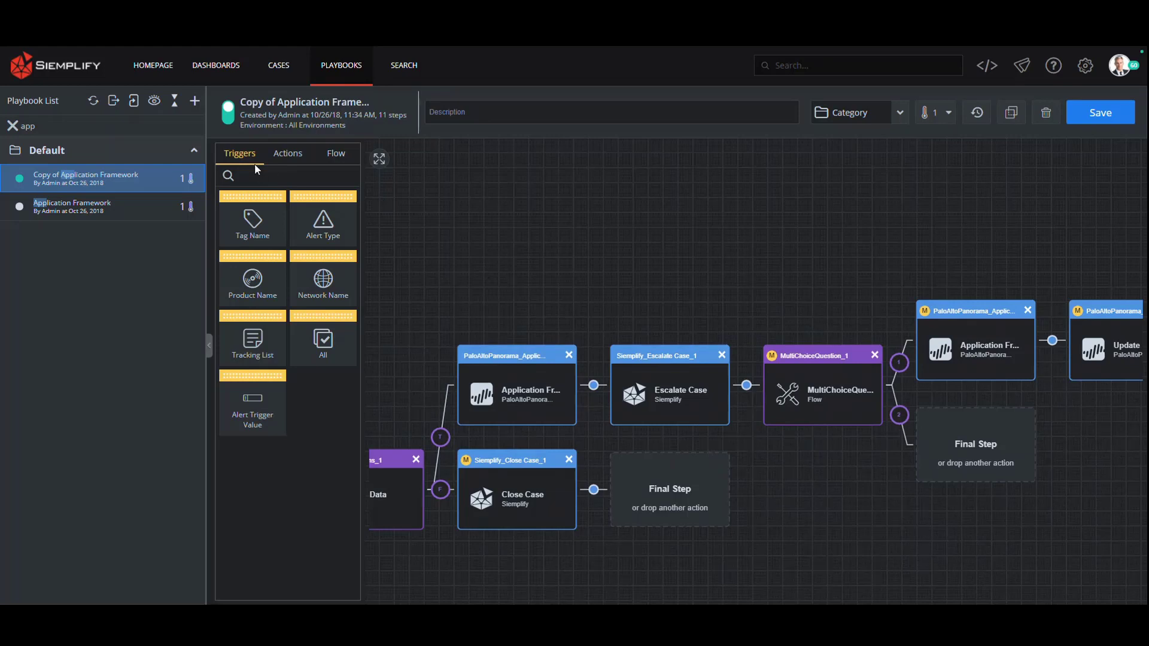
# - Insert a PaloAltoNGFW Ping action, found by searching 'pal', before Escalate Case, then head back to Cases
pyautogui.click(286, 154)
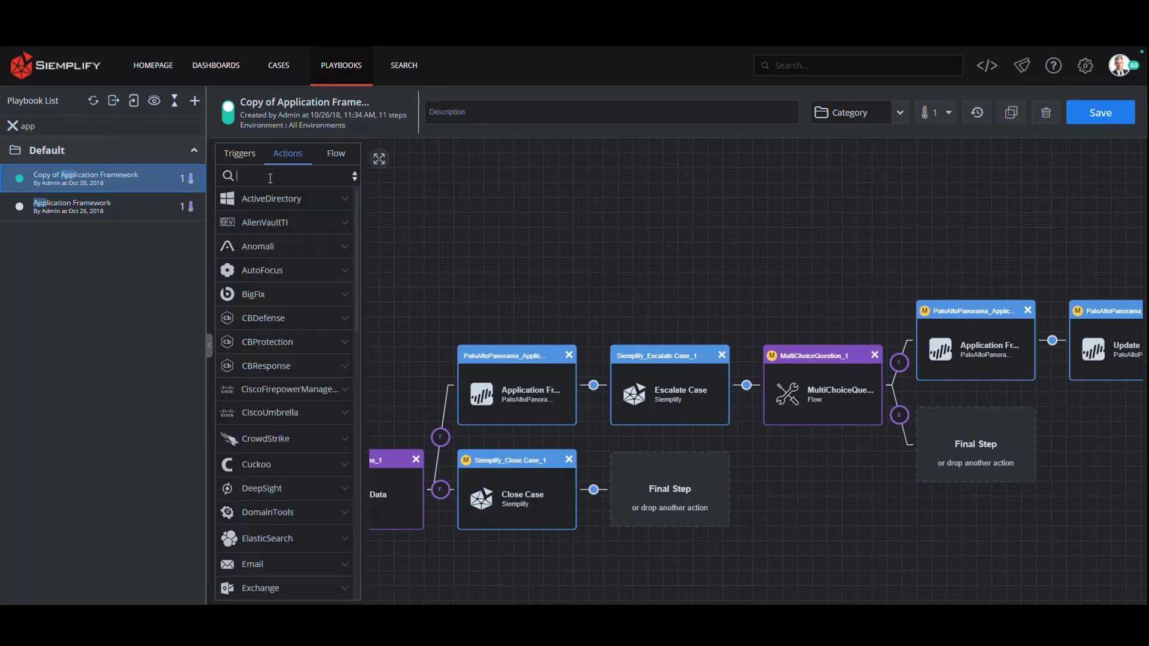
pyautogui.write('pal')
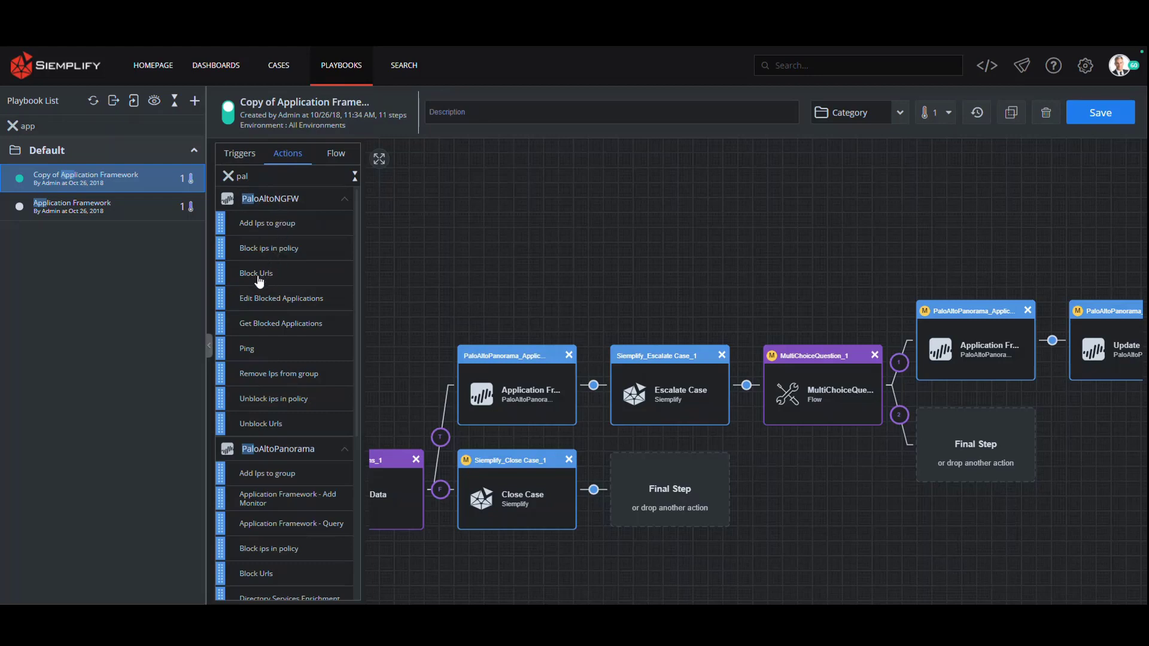
pyautogui.moveTo(281, 350); pyautogui.dragTo(592, 381)
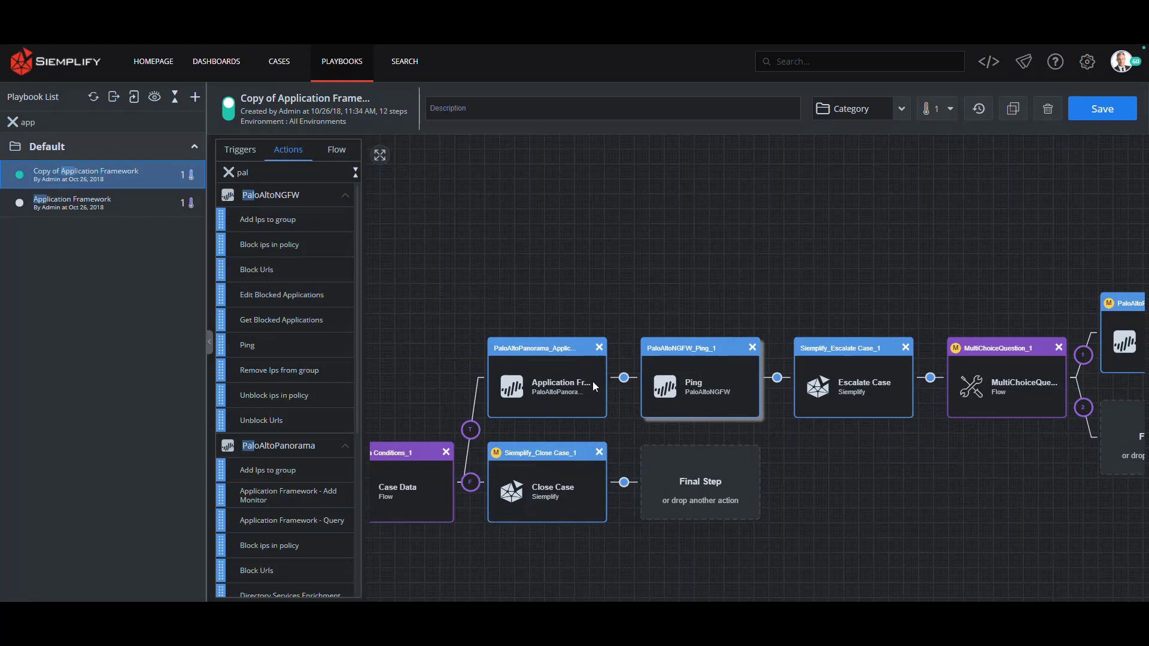
pyautogui.click(282, 63)
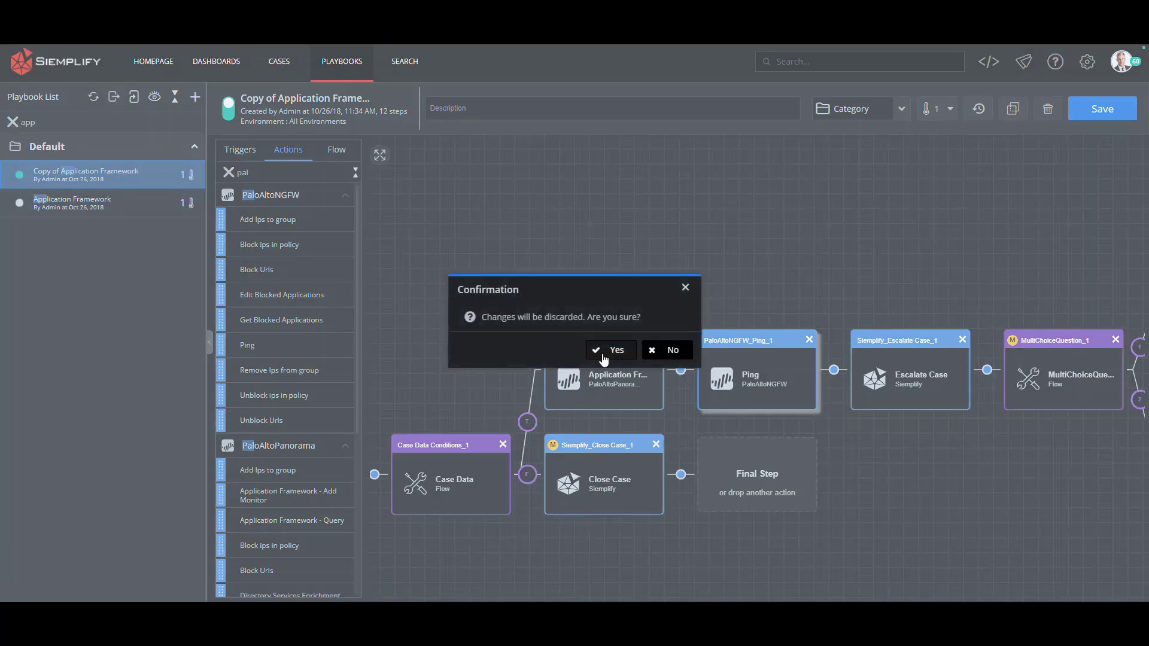
# - Discard the unsaved playbook edits and reopen the Application Framework case's first alert details
pyautogui.click(604, 359)
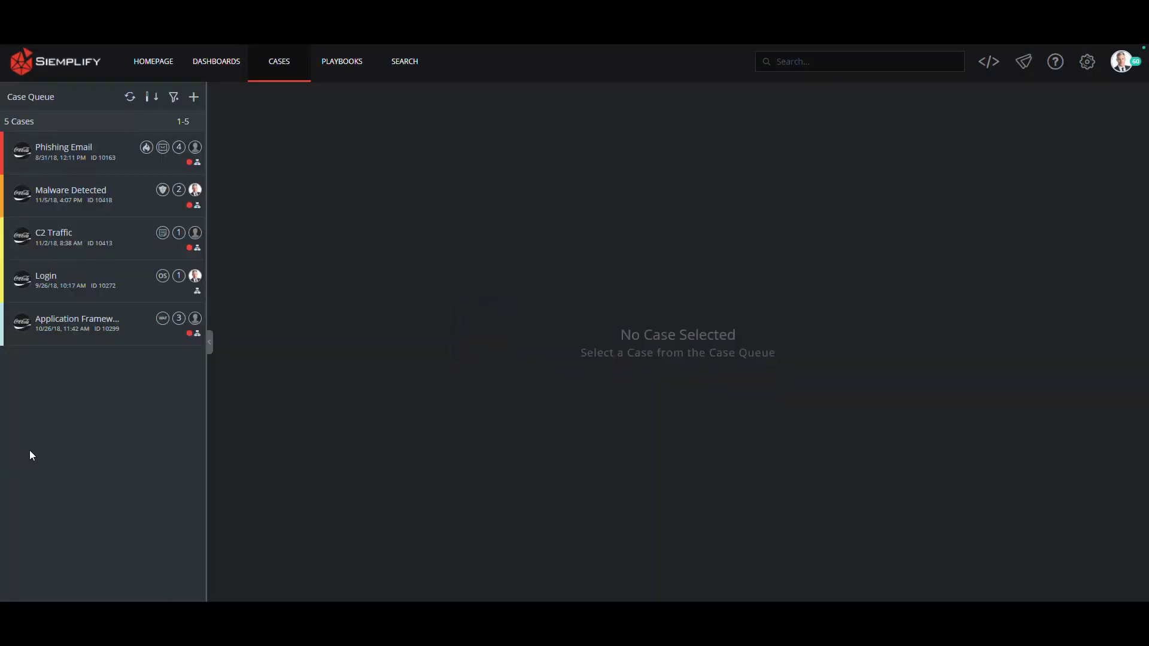
pyautogui.click(65, 321)
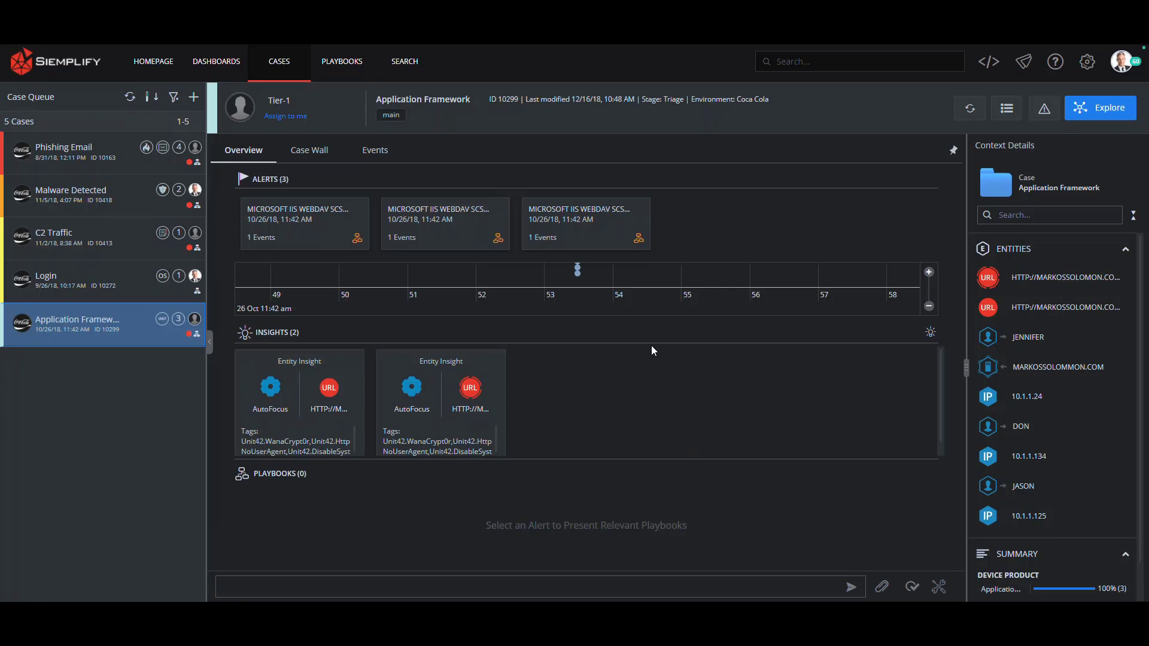
pyautogui.click(349, 220)
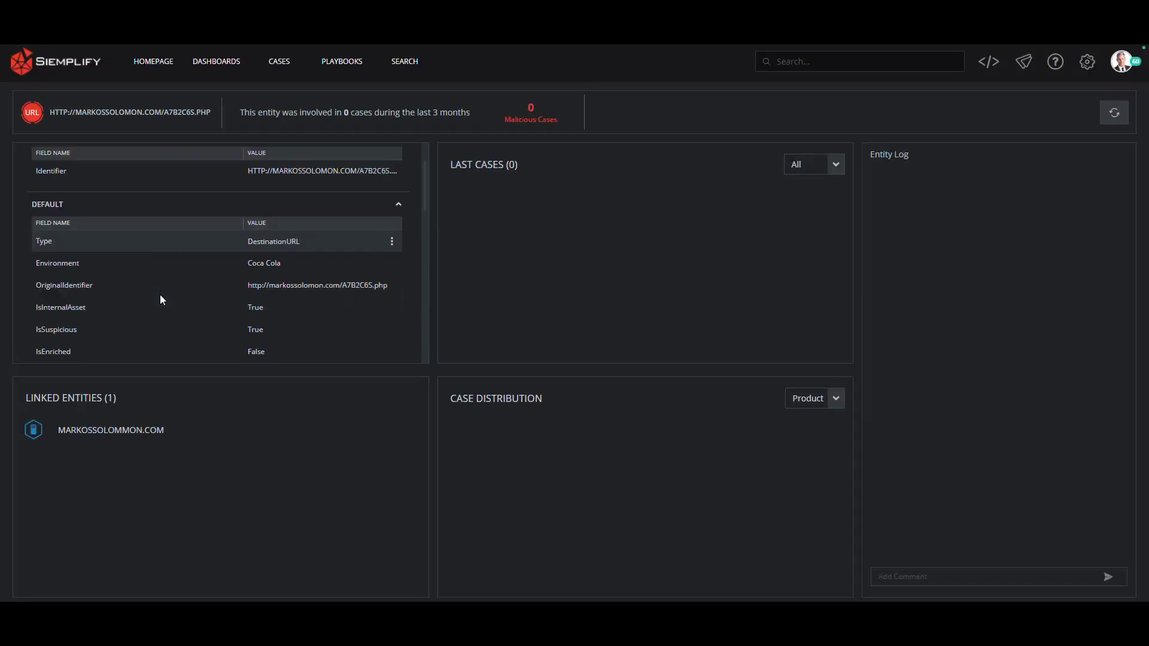
pyautogui.scroll(-5, 160, 294)
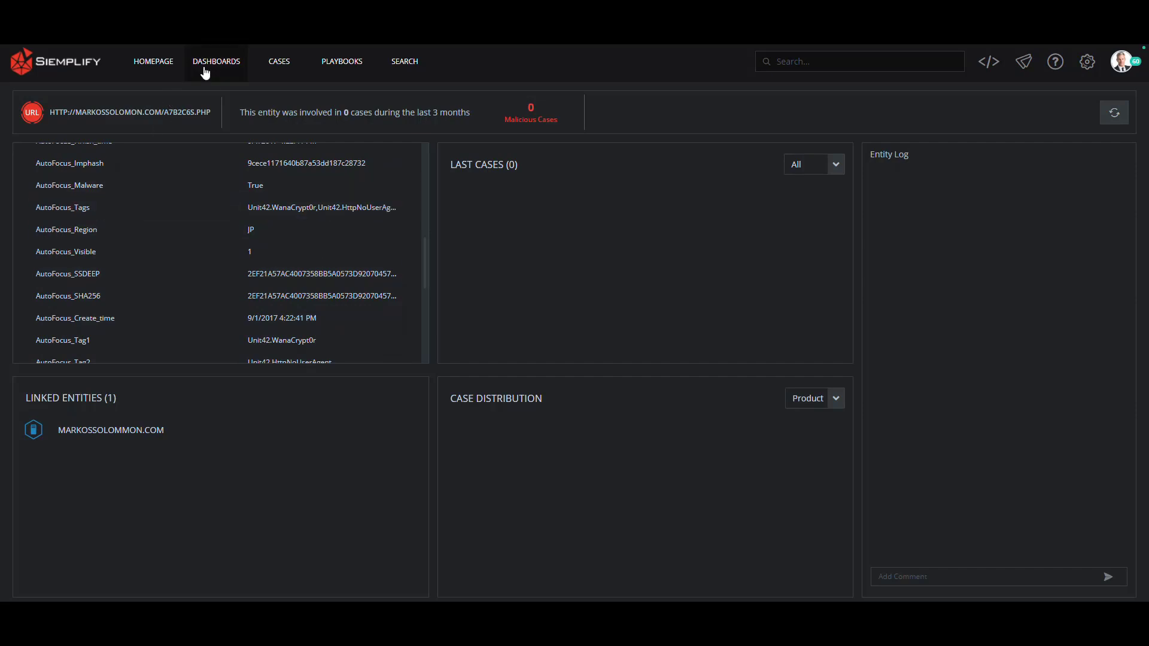
# - In the Application Framework entity graph, show JENNIFER's details, then the MARKOSSOLOMMON.COM host's
pyautogui.click(273, 65)
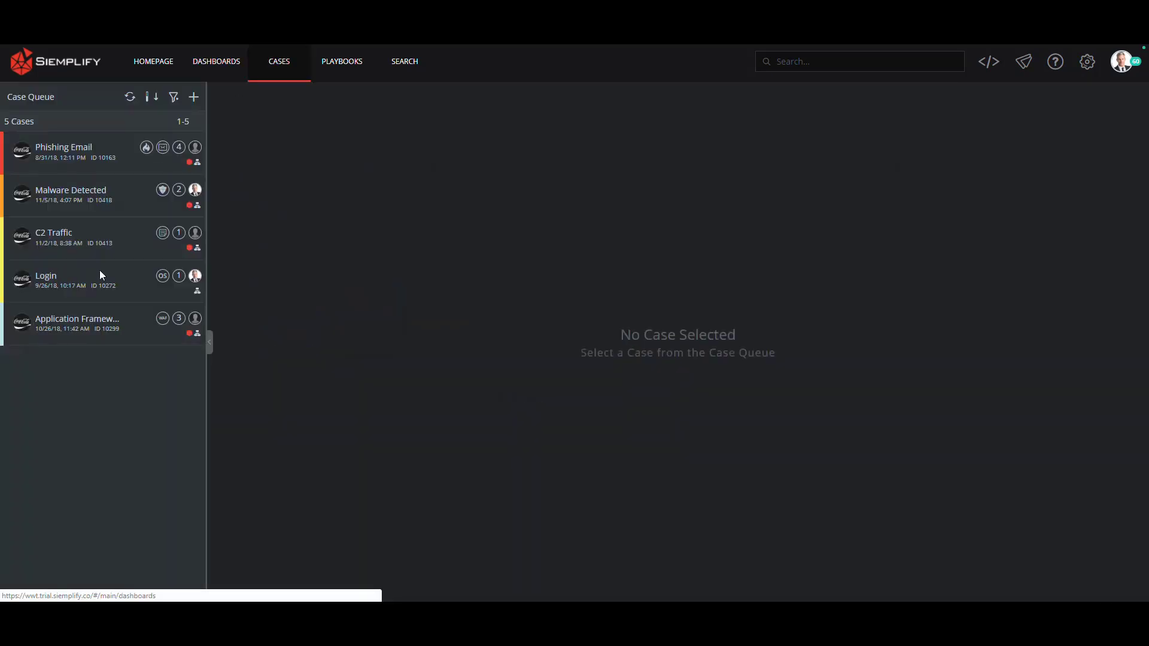
pyautogui.click(80, 323)
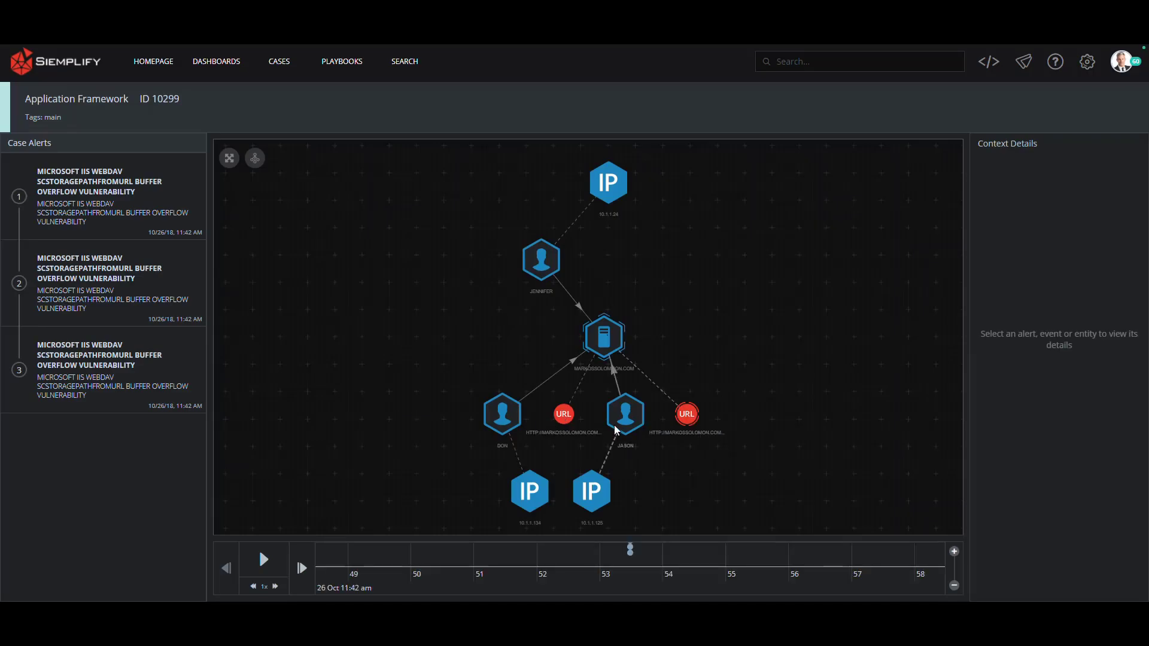
pyautogui.click(542, 271)
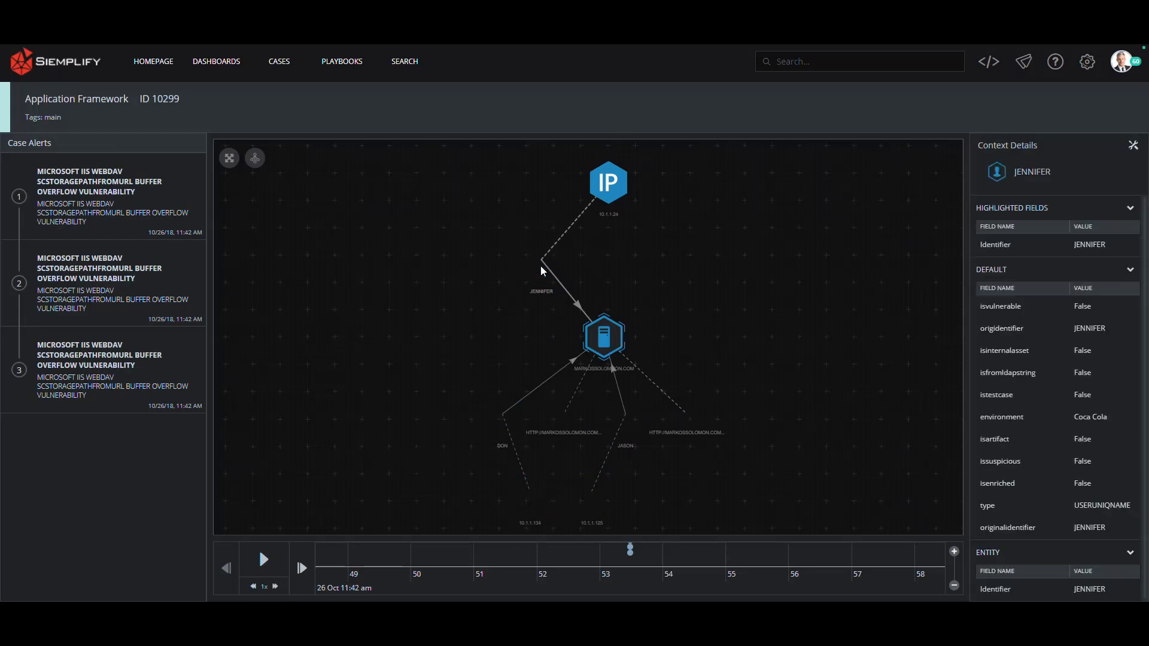
pyautogui.click(598, 349)
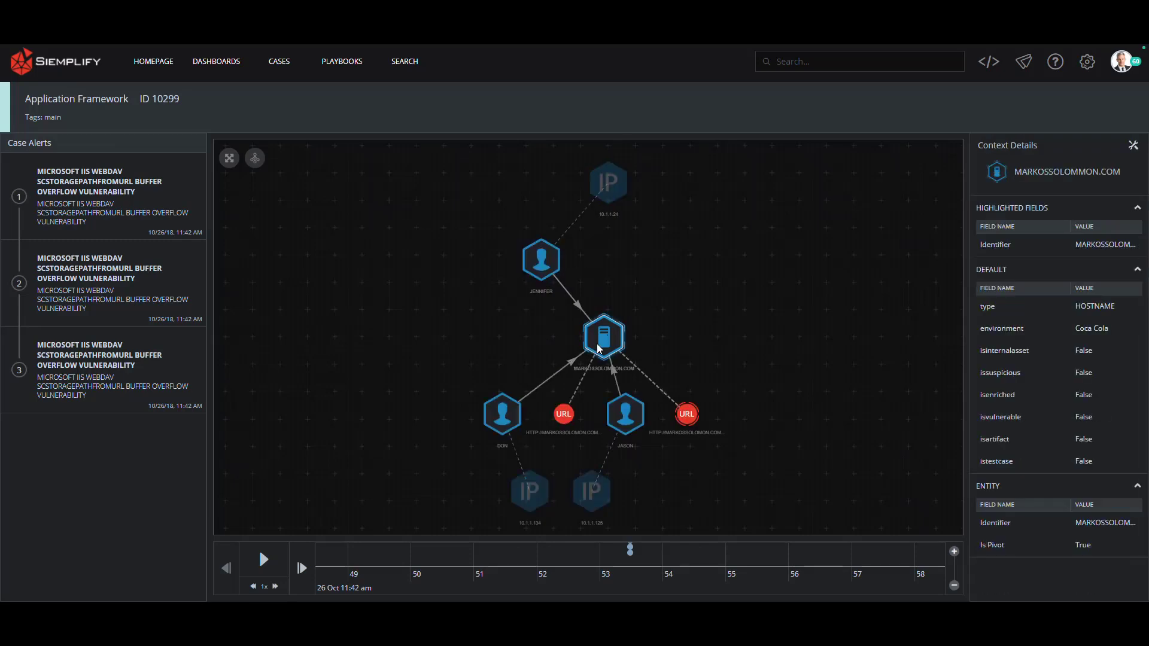
# - From the host's manual actions, search 'palo' and choose PaloAltoNGFW Block Urls
pyautogui.click(1135, 146)
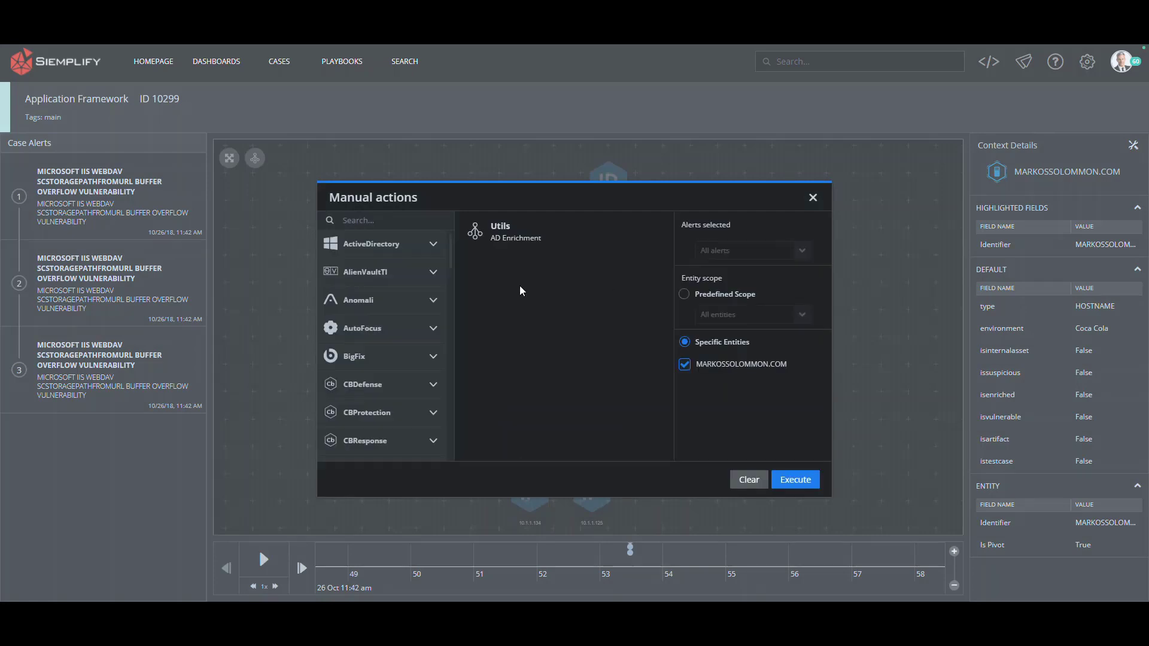
pyautogui.click(384, 219)
pyautogui.write('pa')
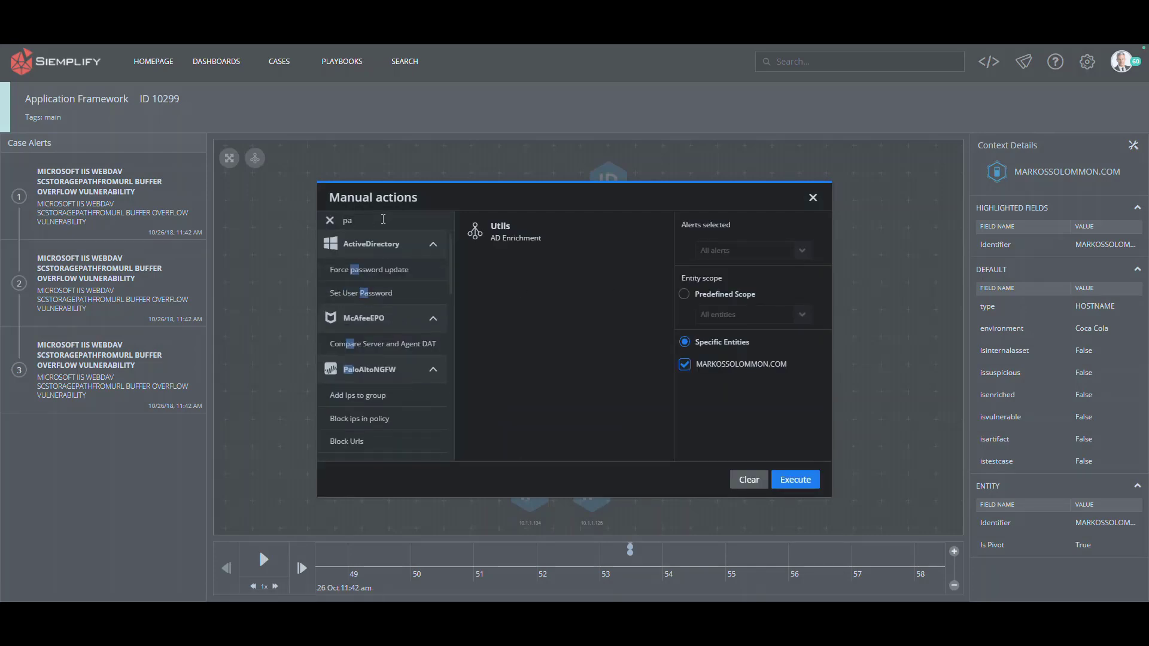
pyautogui.write('lo')
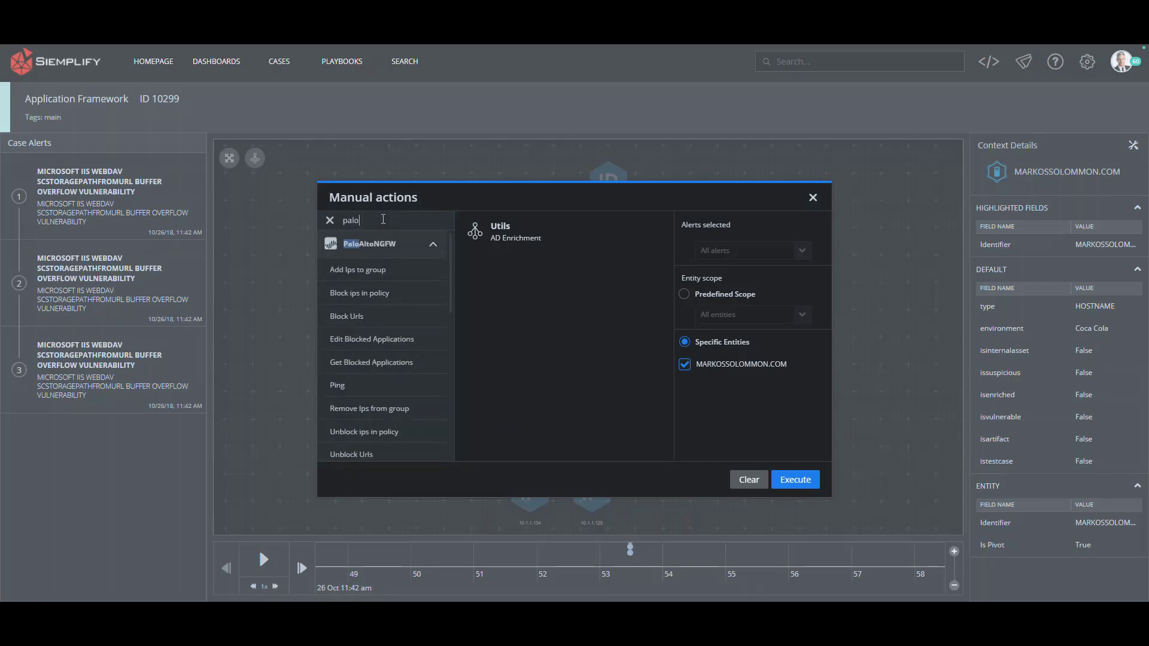
pyautogui.click(344, 320)
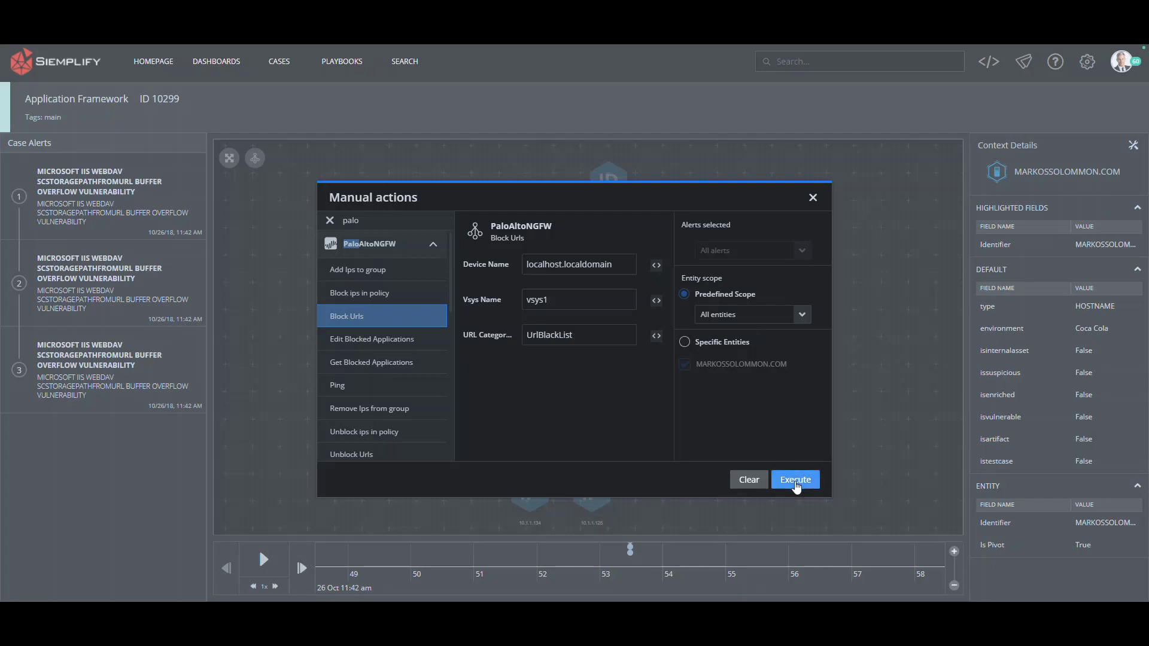
# - Close the manual actions window and open the Application Framework case's third alert
pyautogui.click(813, 200)
pyautogui.click(282, 65)
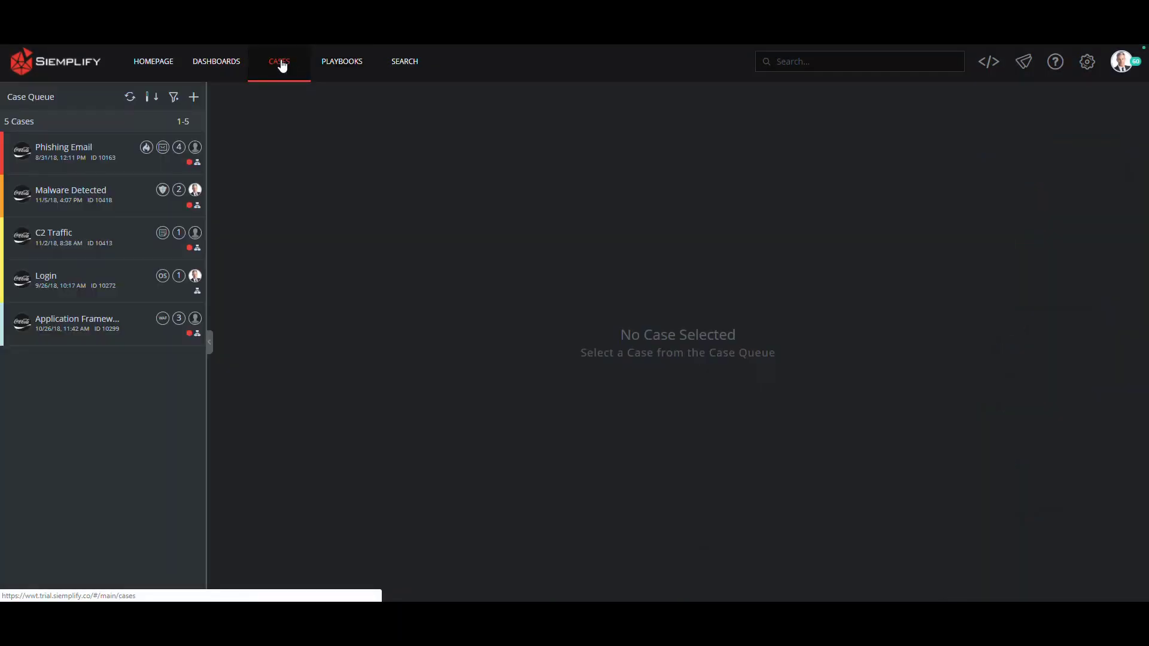
pyautogui.click(45, 323)
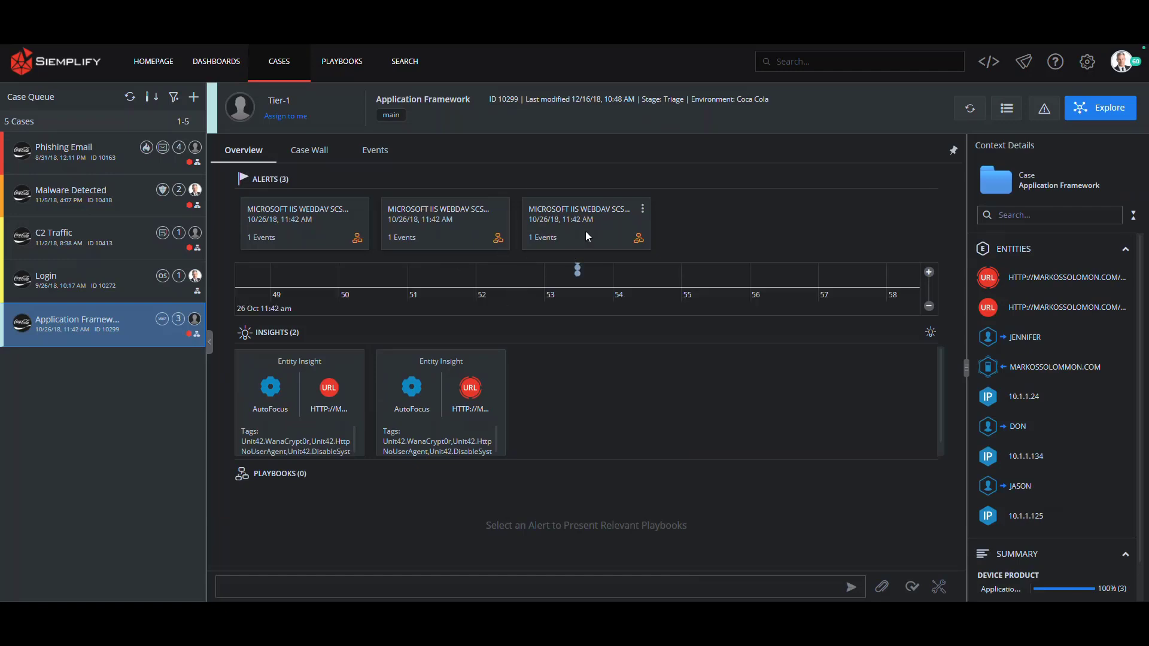
pyautogui.click(585, 231)
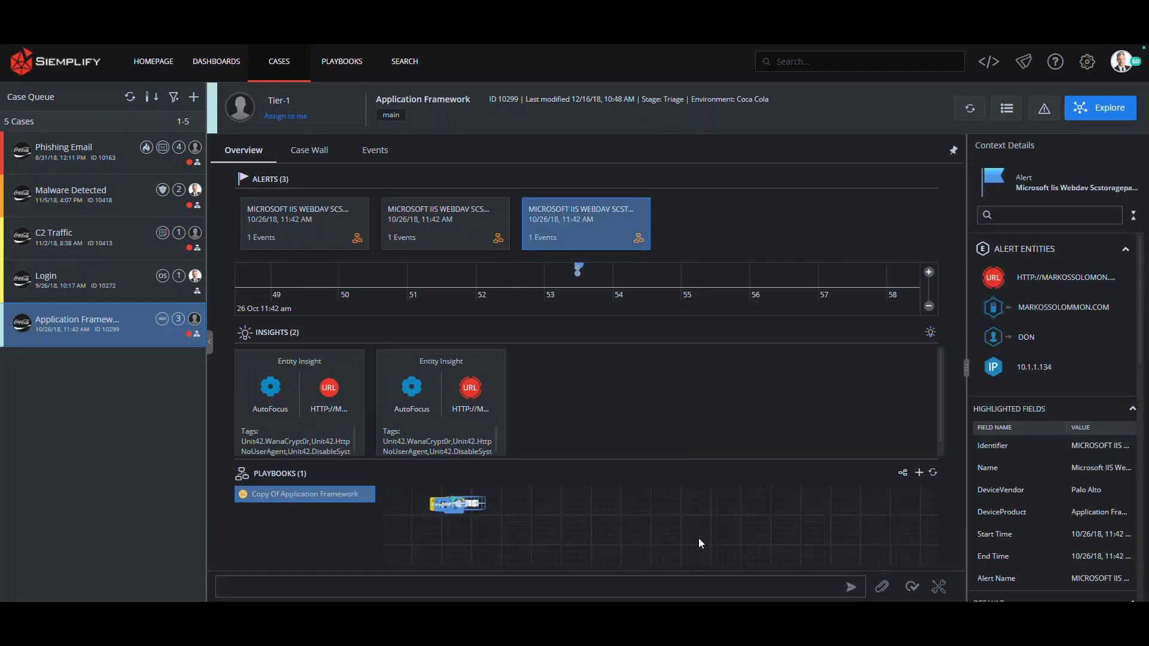
# - Inspect the Escalate Case, MultiChoiceQuestion, PaloAltoPanorama update and ActiveDirectory_Disable account steps
pyautogui.click(619, 504)
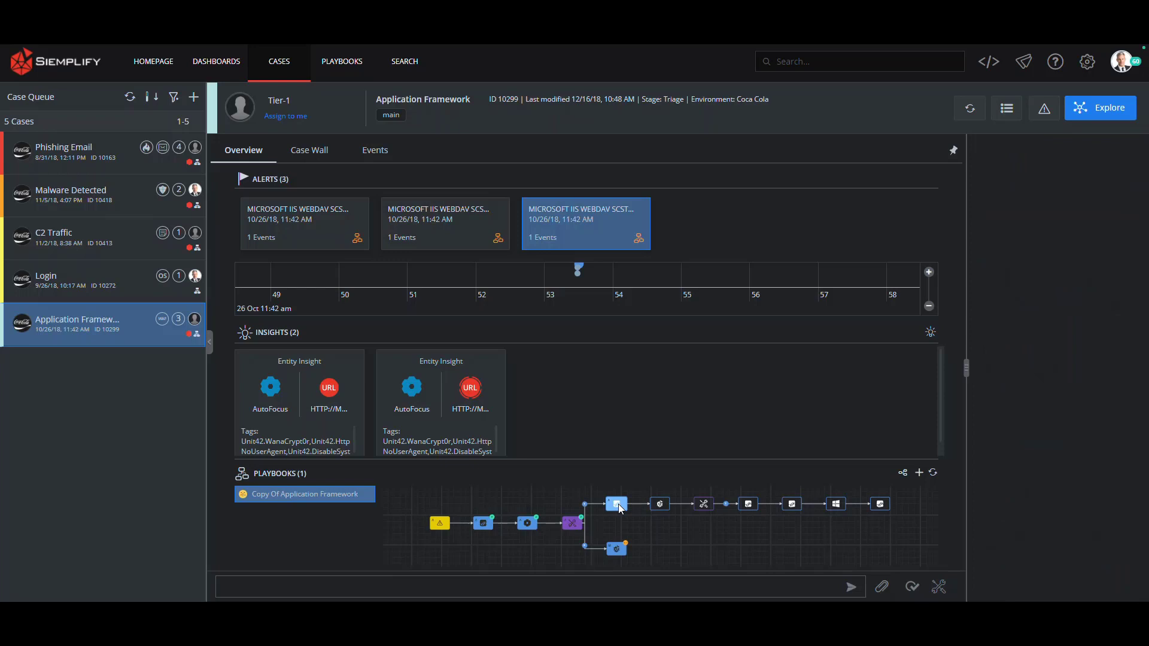
pyautogui.click(659, 504)
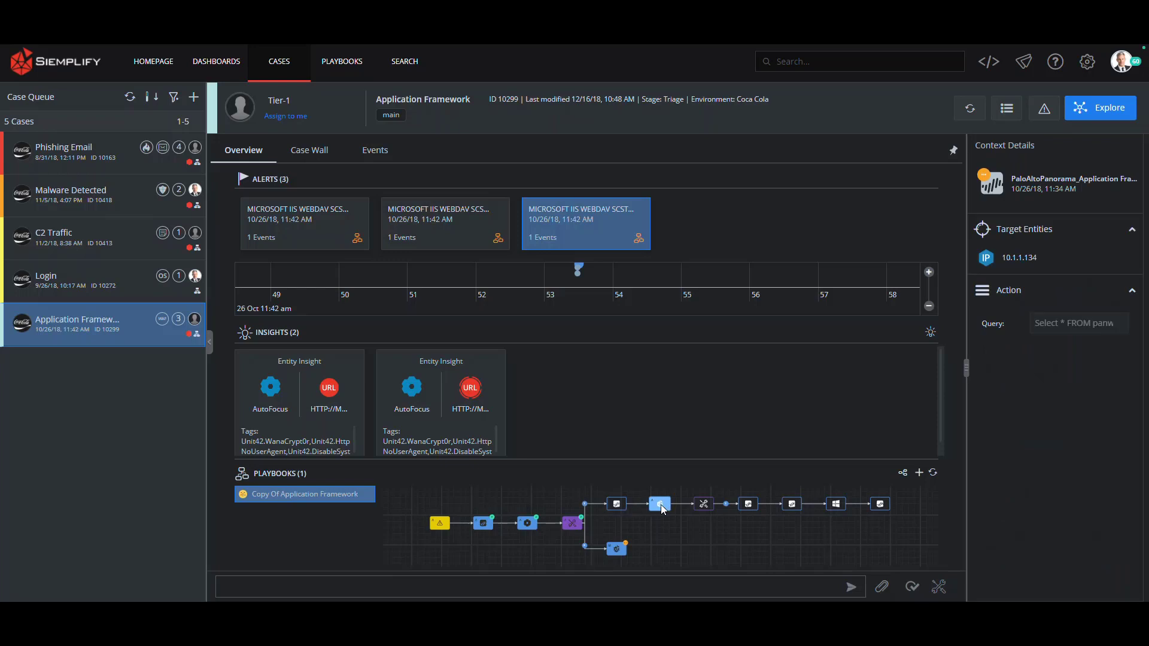
pyautogui.click(704, 505)
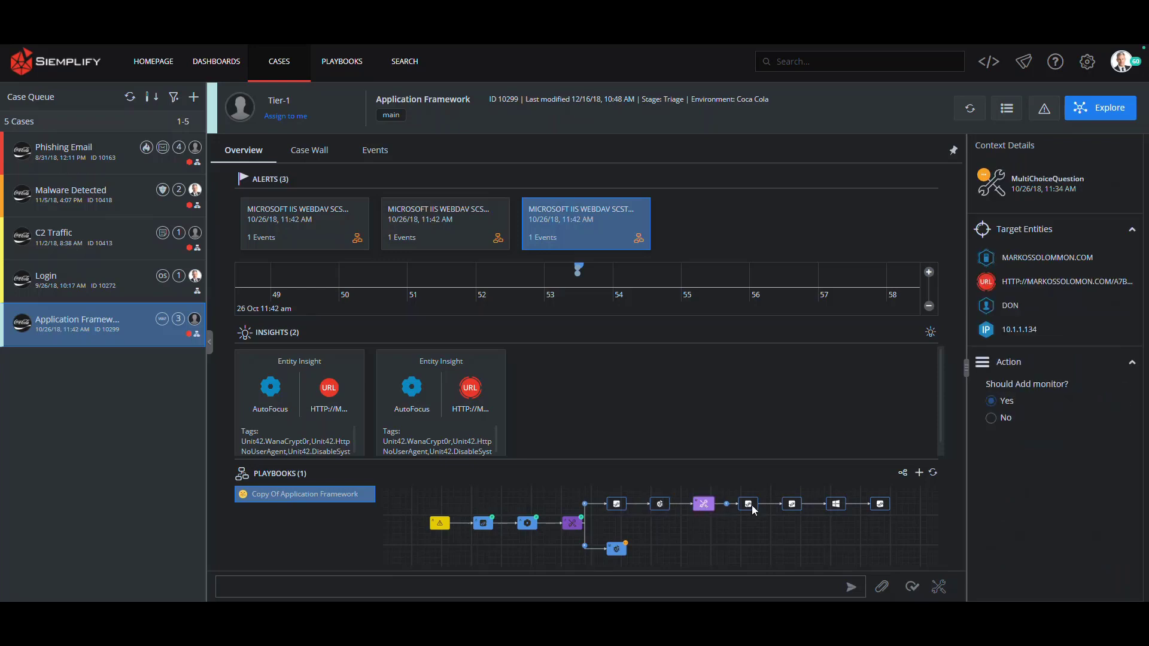
pyautogui.click(791, 505)
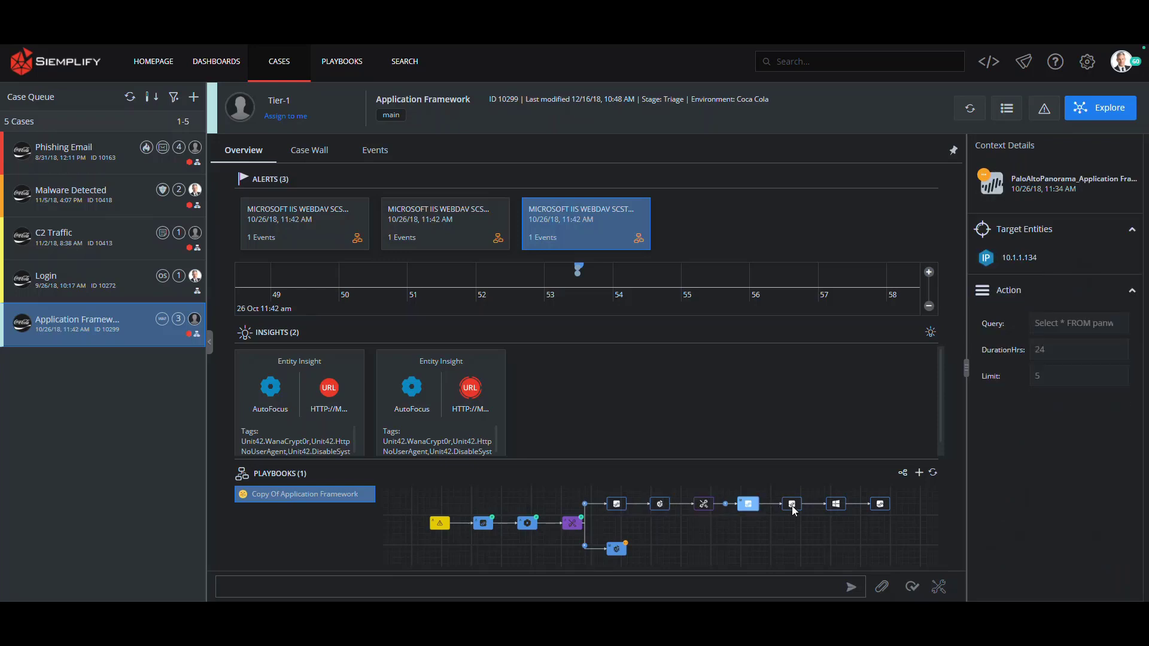
pyautogui.click(838, 507)
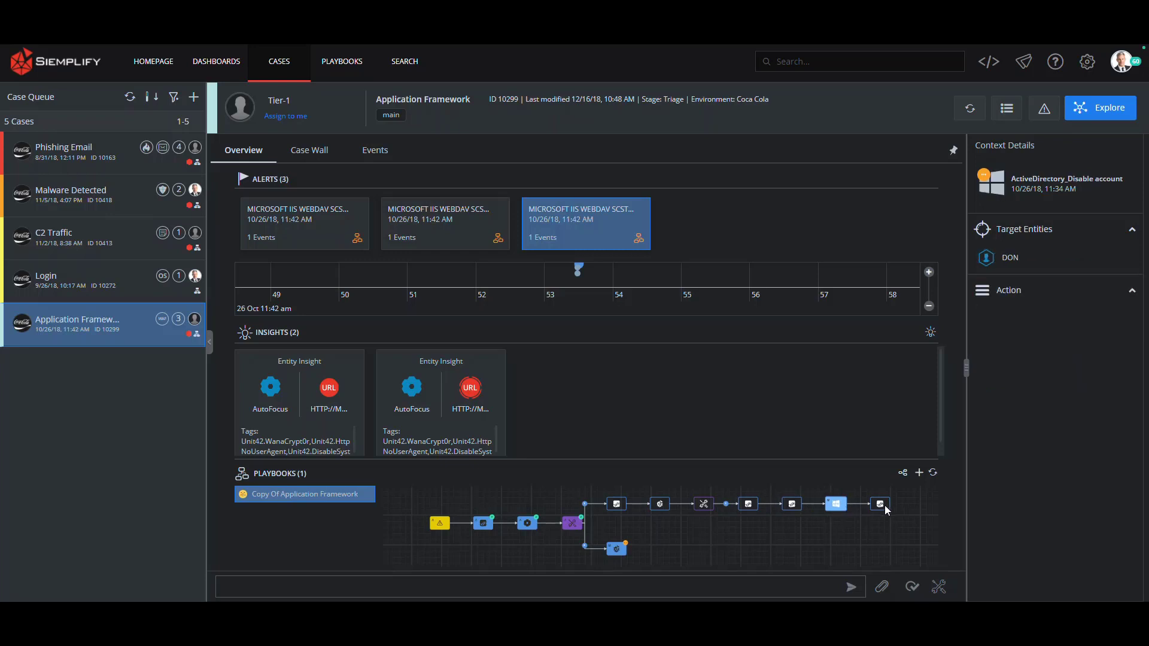